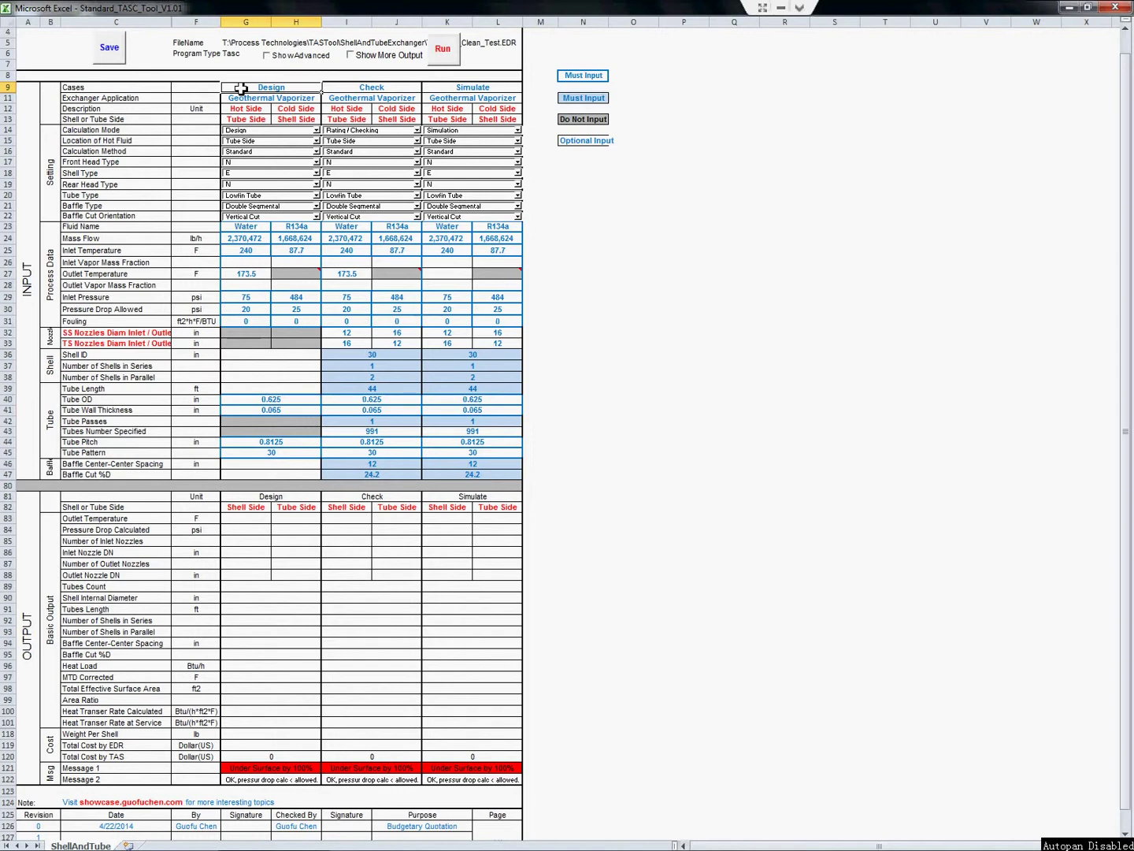
Point out the Design, Check and Simulate case columns on the exchanger sheet.
left_click(343, 89)
left_click(447, 88)
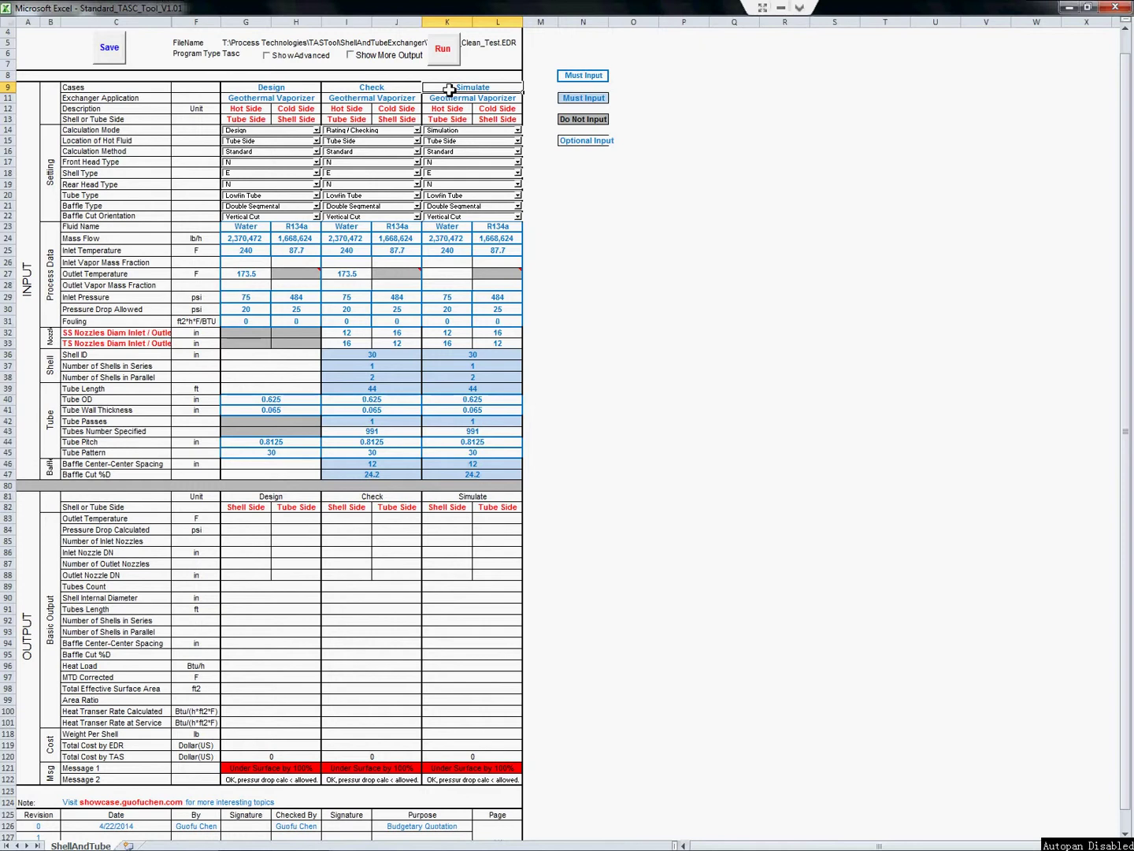
left_click(298, 88)
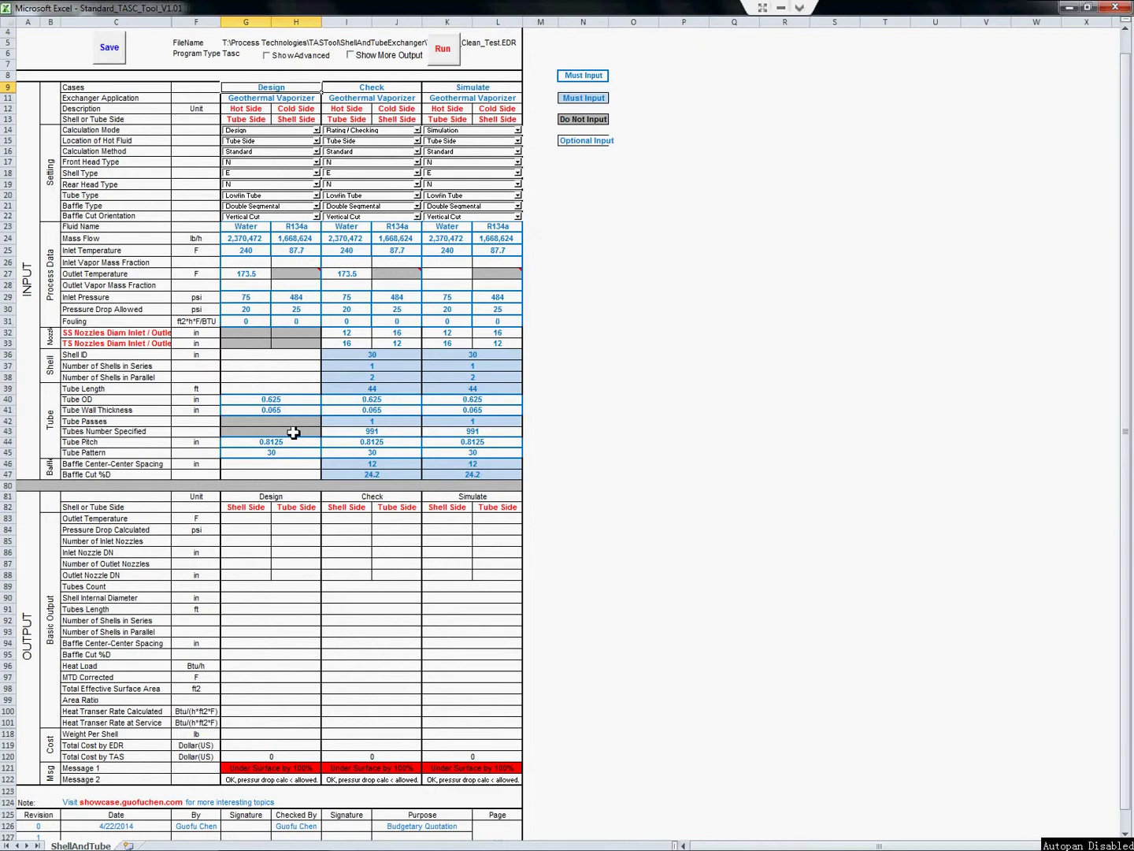
left_click(384, 87)
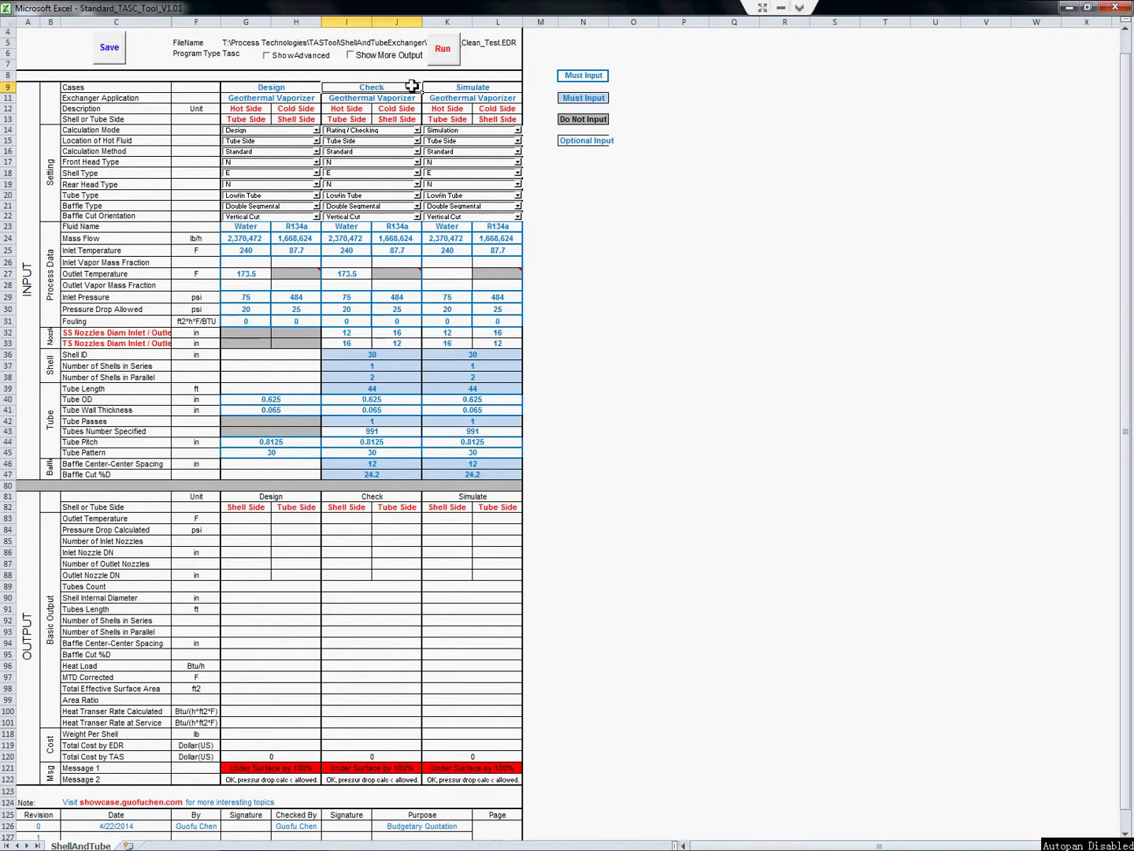
left_click(447, 86)
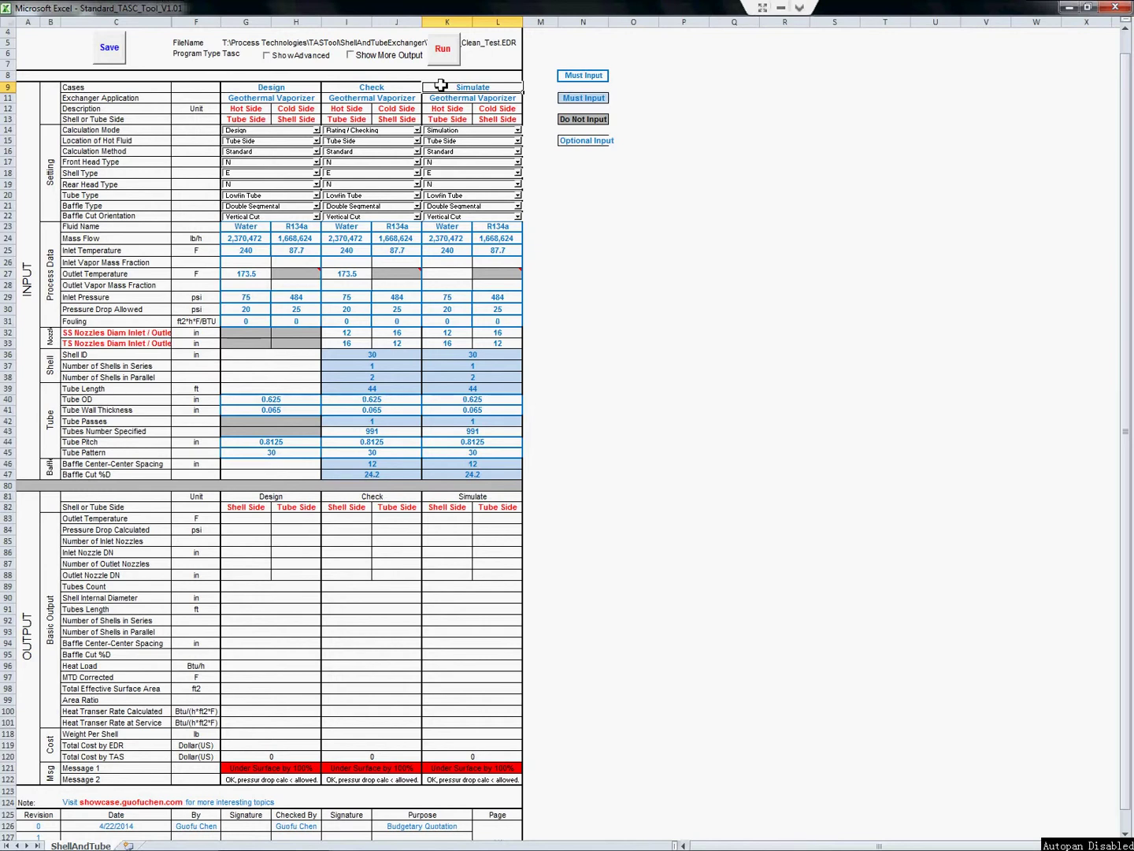
left_click_drag(399, 87, 430, 85)
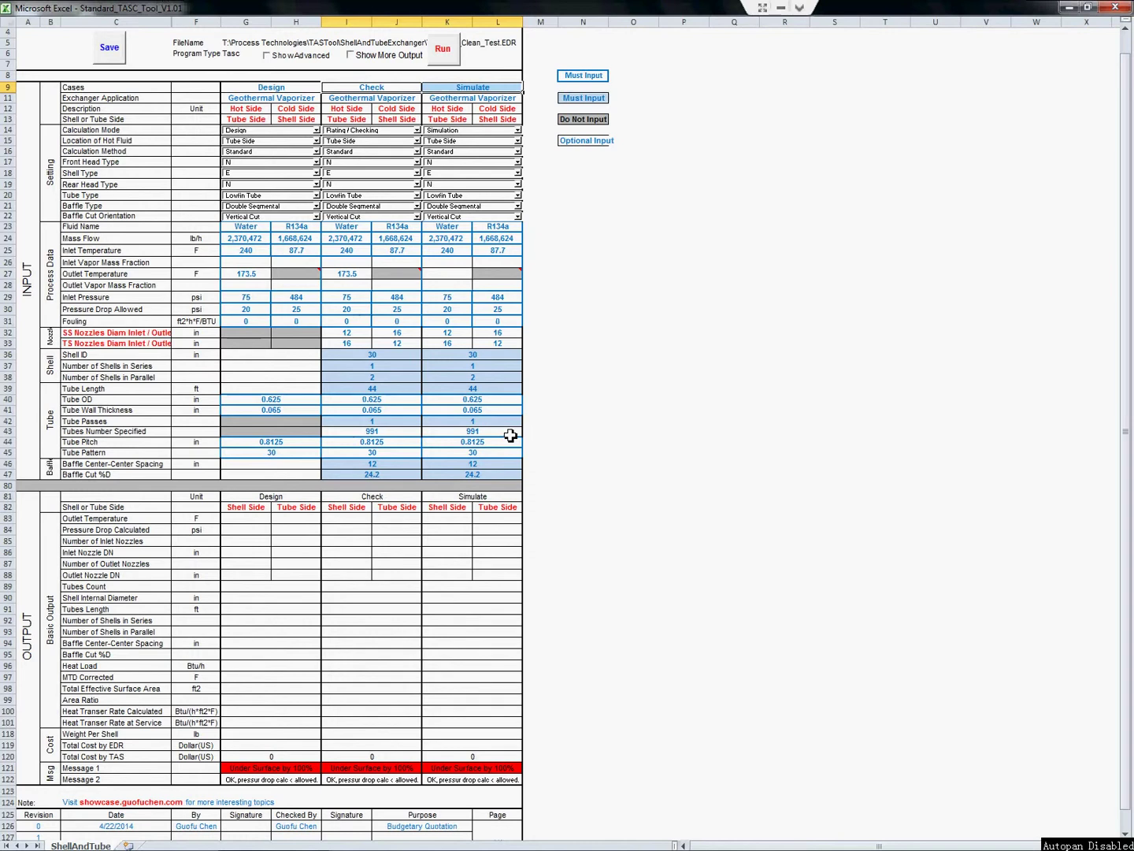
left_click(273, 88)
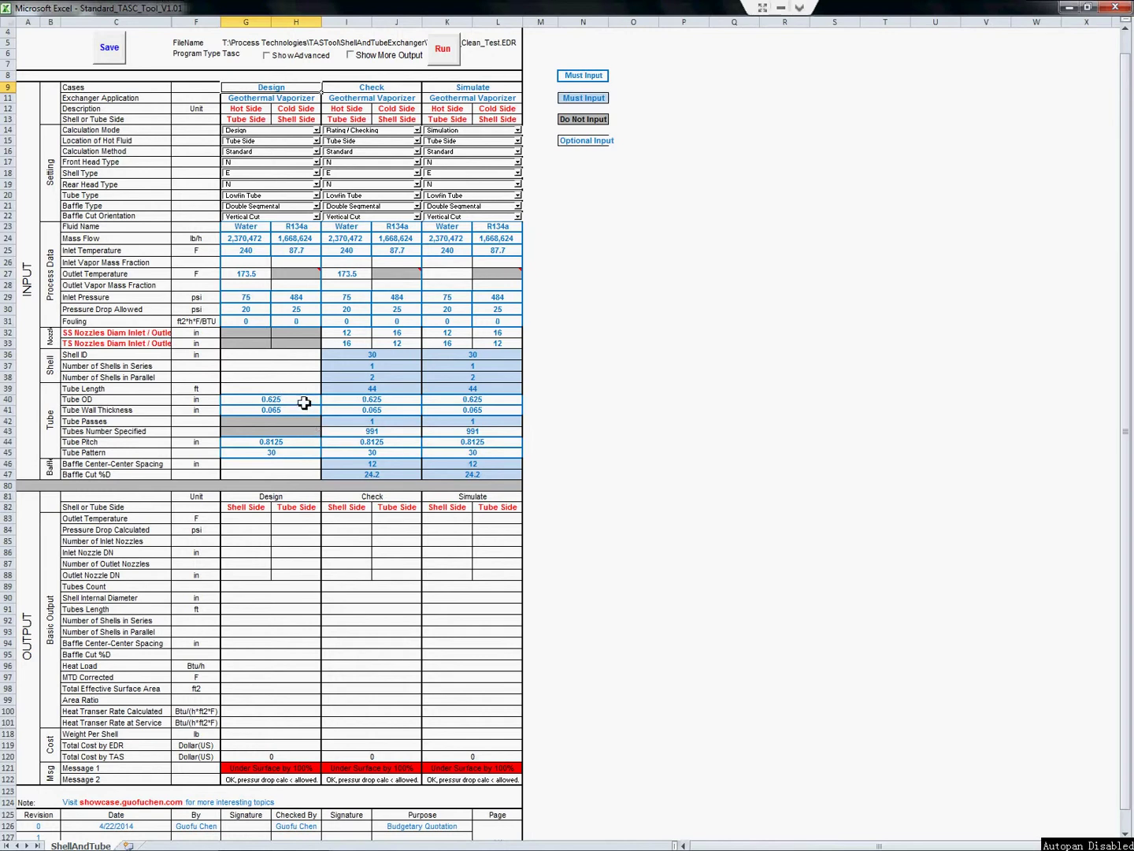
Run only the Design case, then reveal advanced rows like 19 #/in fin density and 20% excess surface.
left_click(444, 52)
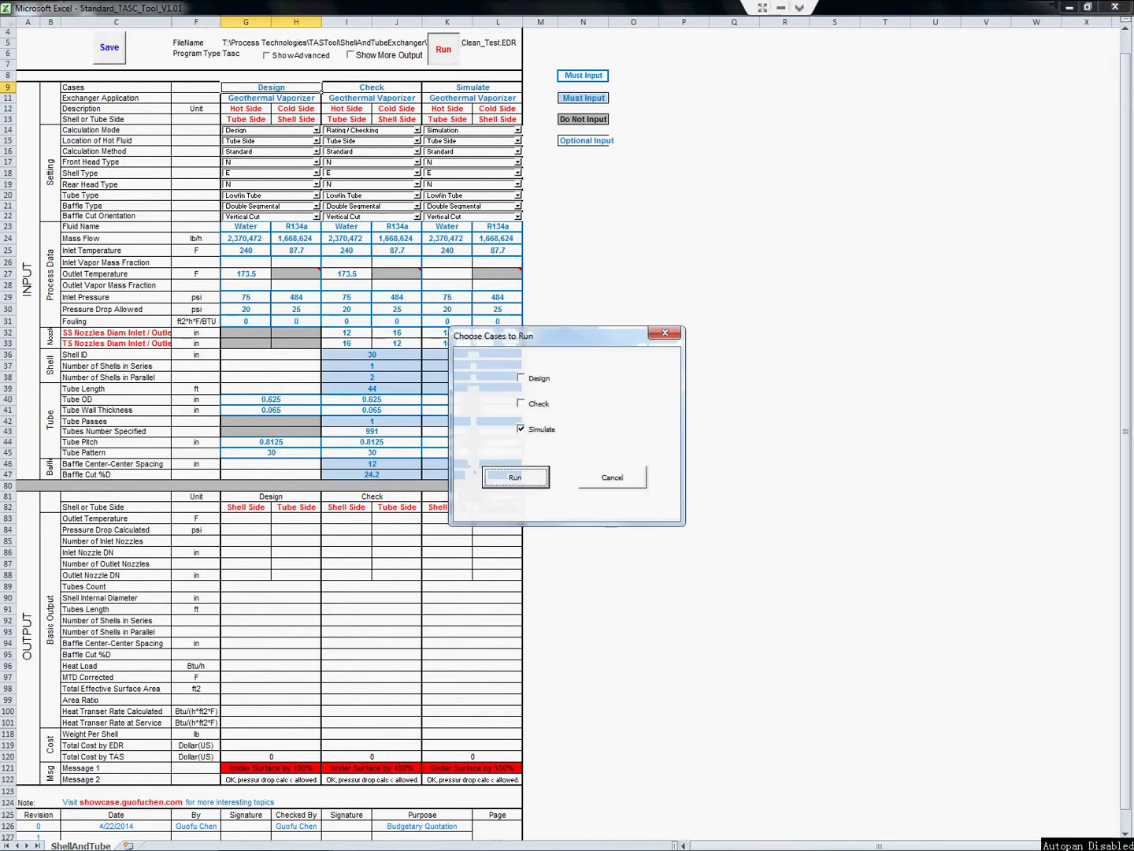
left_click(520, 377)
left_click(521, 429)
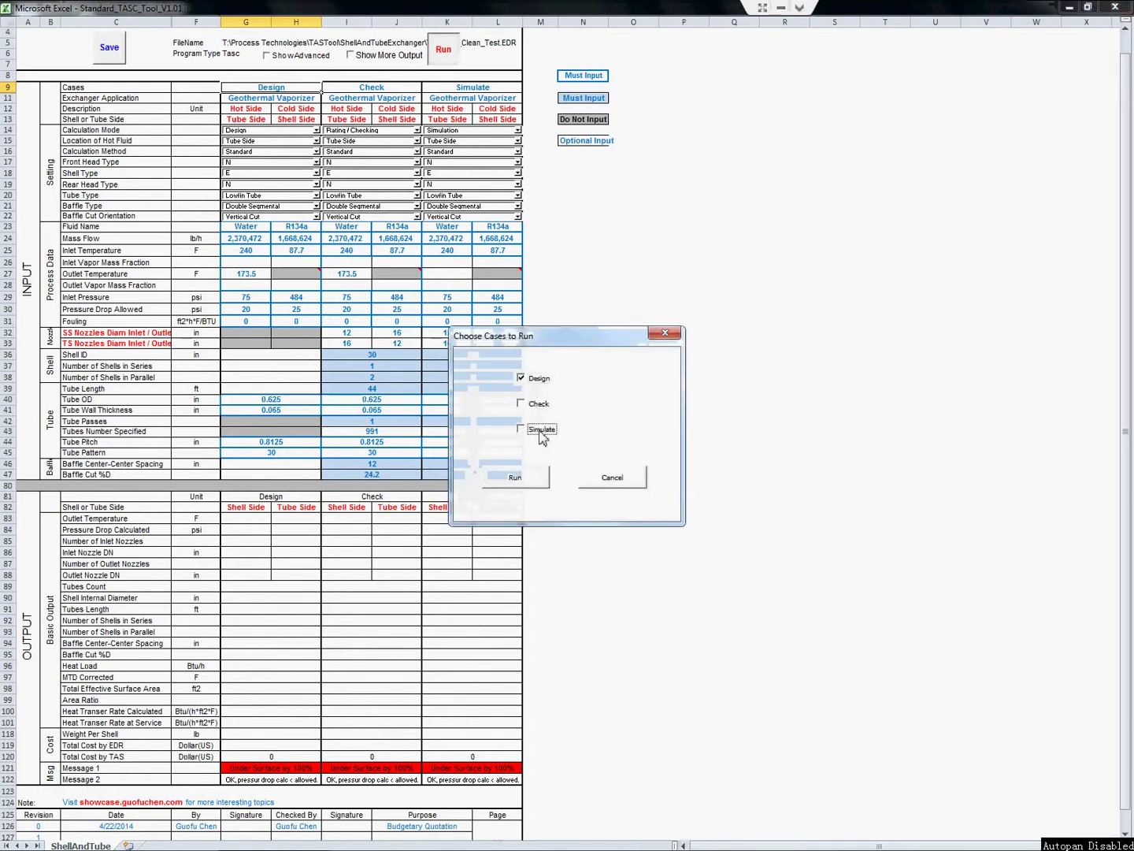
left_click(524, 480)
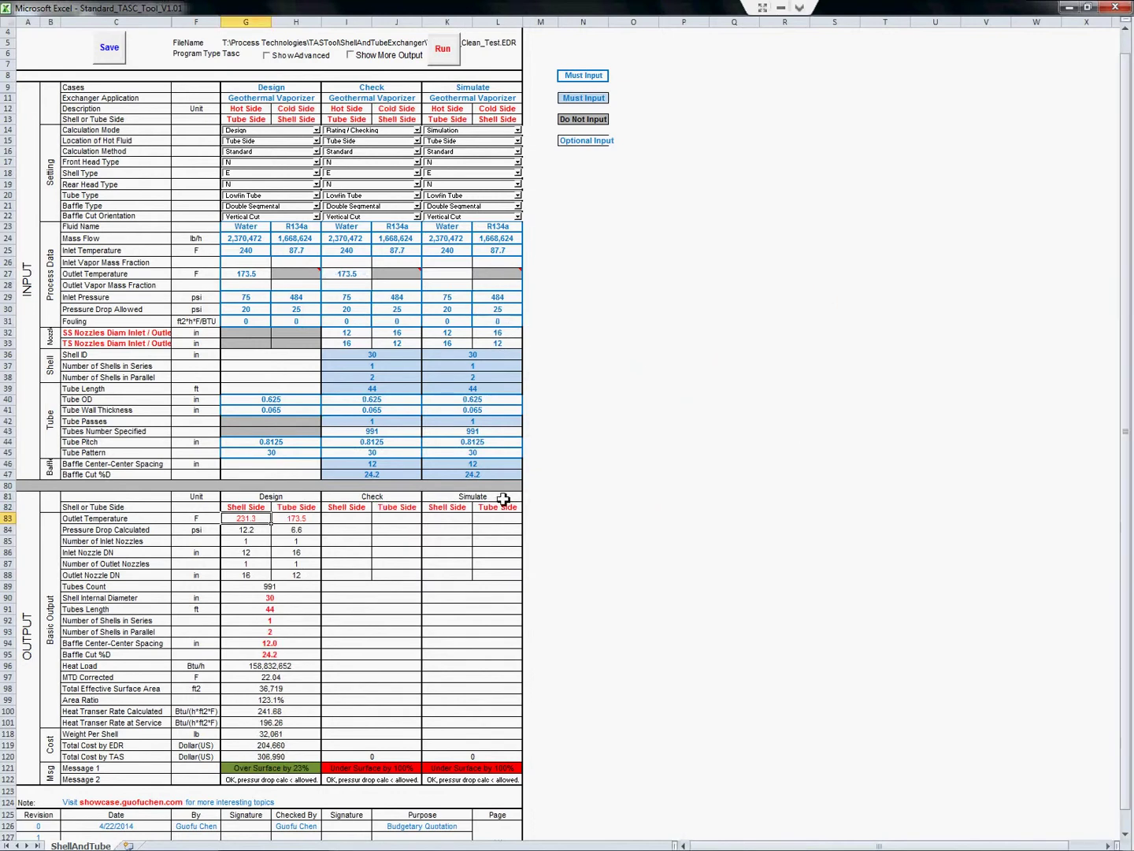
left_click(316, 770)
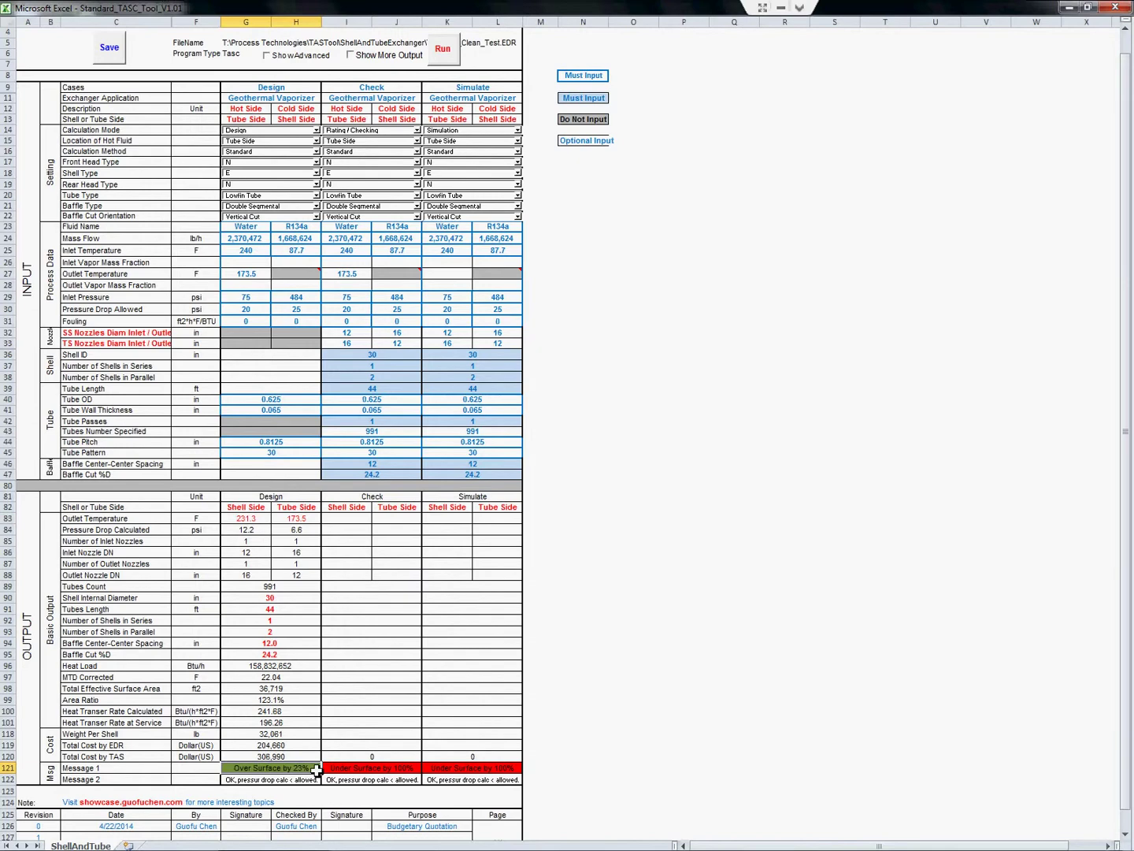
left_click(267, 55)
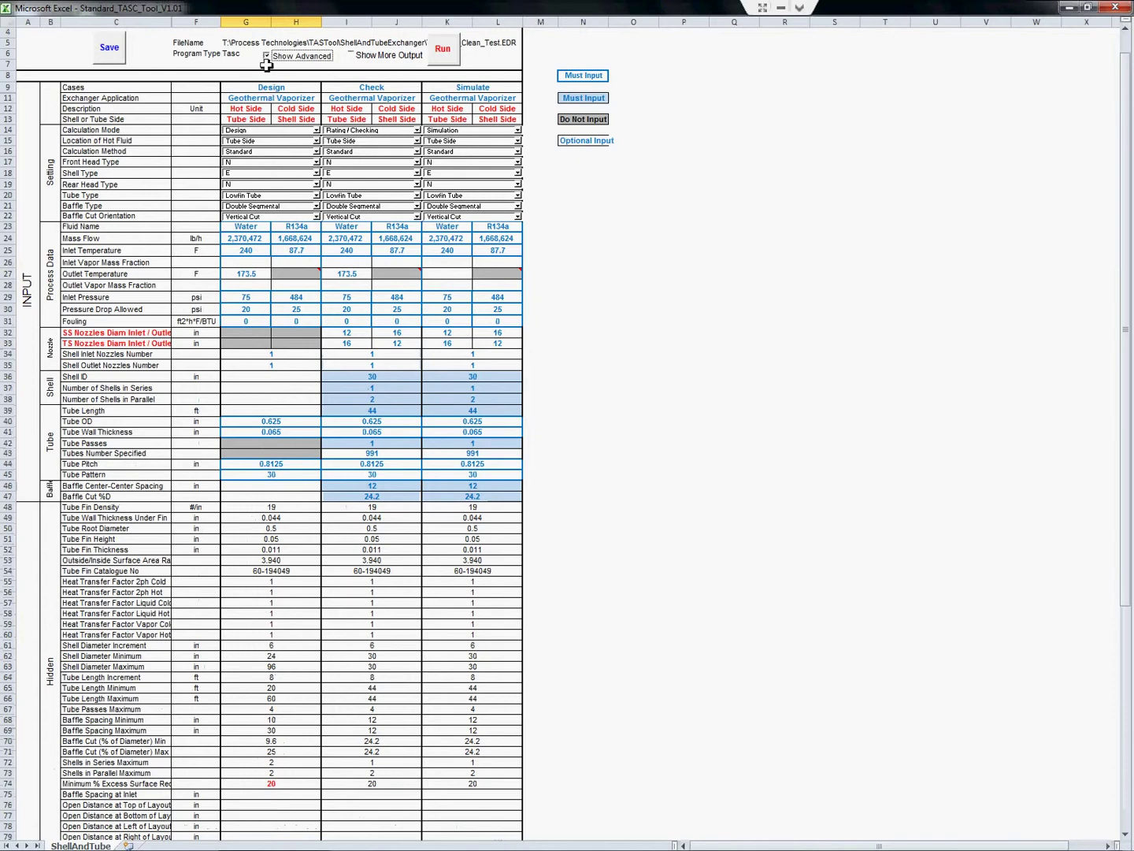
Untick Show Advanced to collapse the hidden rows and show the Design result 'Over Surface by 23%'.
left_click(266, 55)
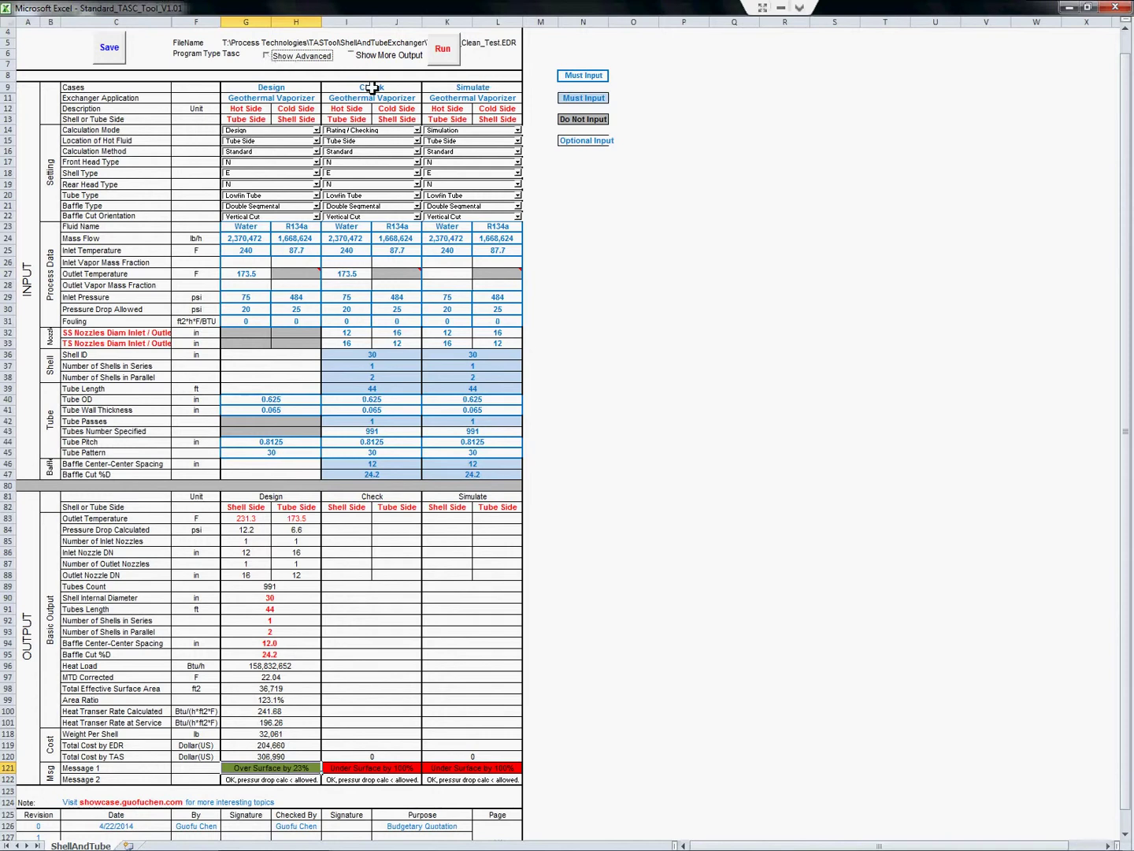
Run only the Check case, giving 'Over Surface by 22%' and a 122.3% area ratio.
left_click(372, 88)
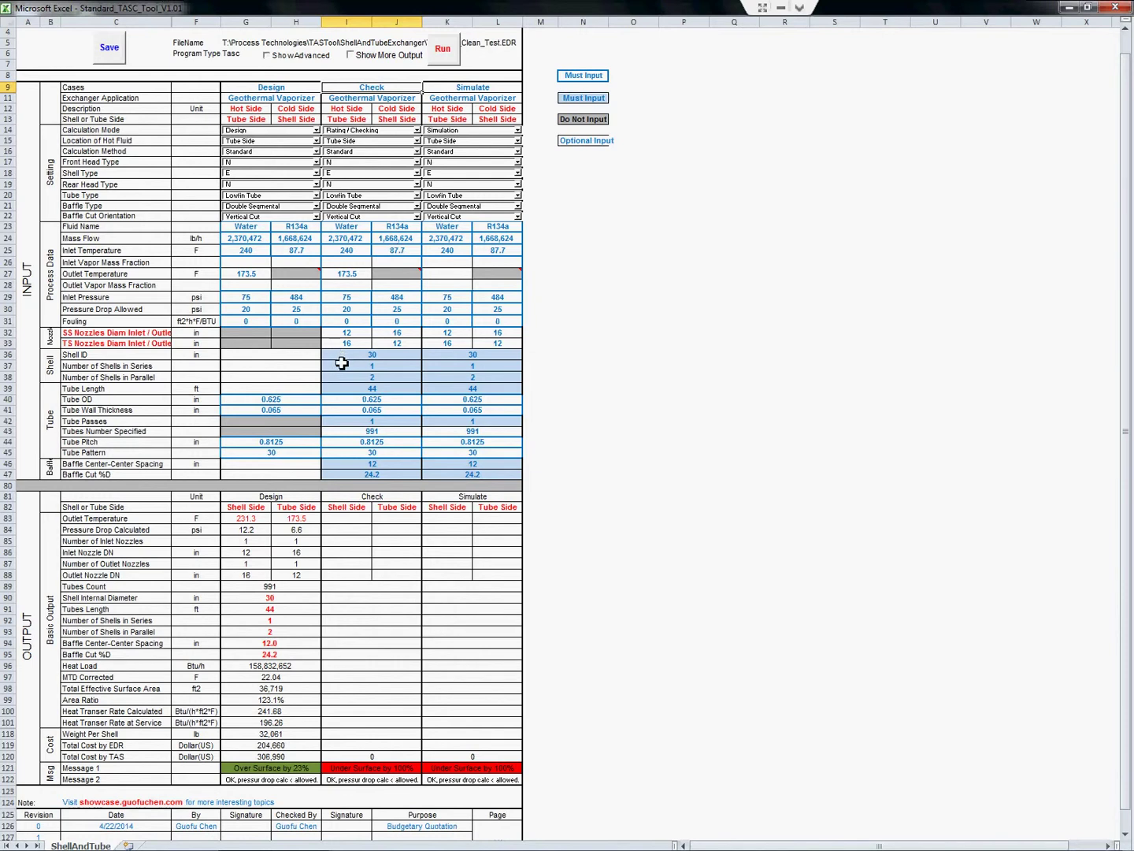
left_click(450, 55)
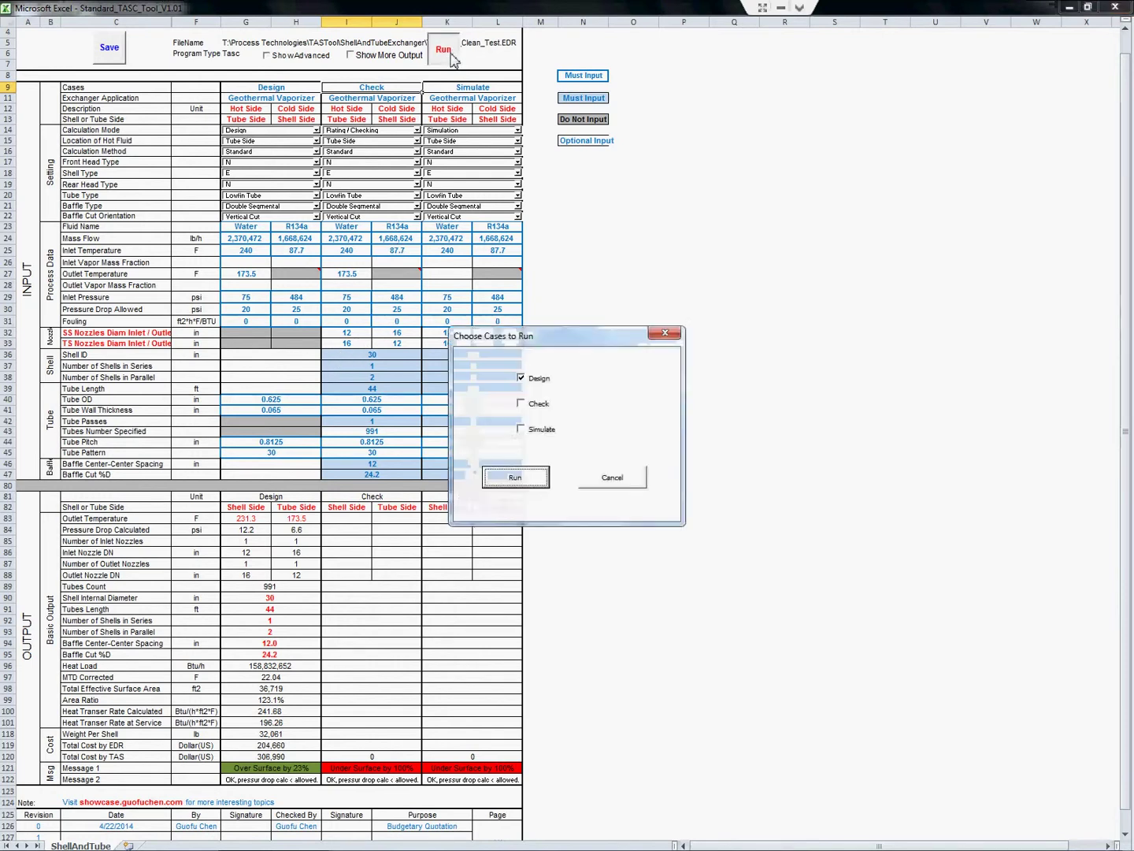
left_click(538, 378)
left_click(539, 403)
left_click(533, 484)
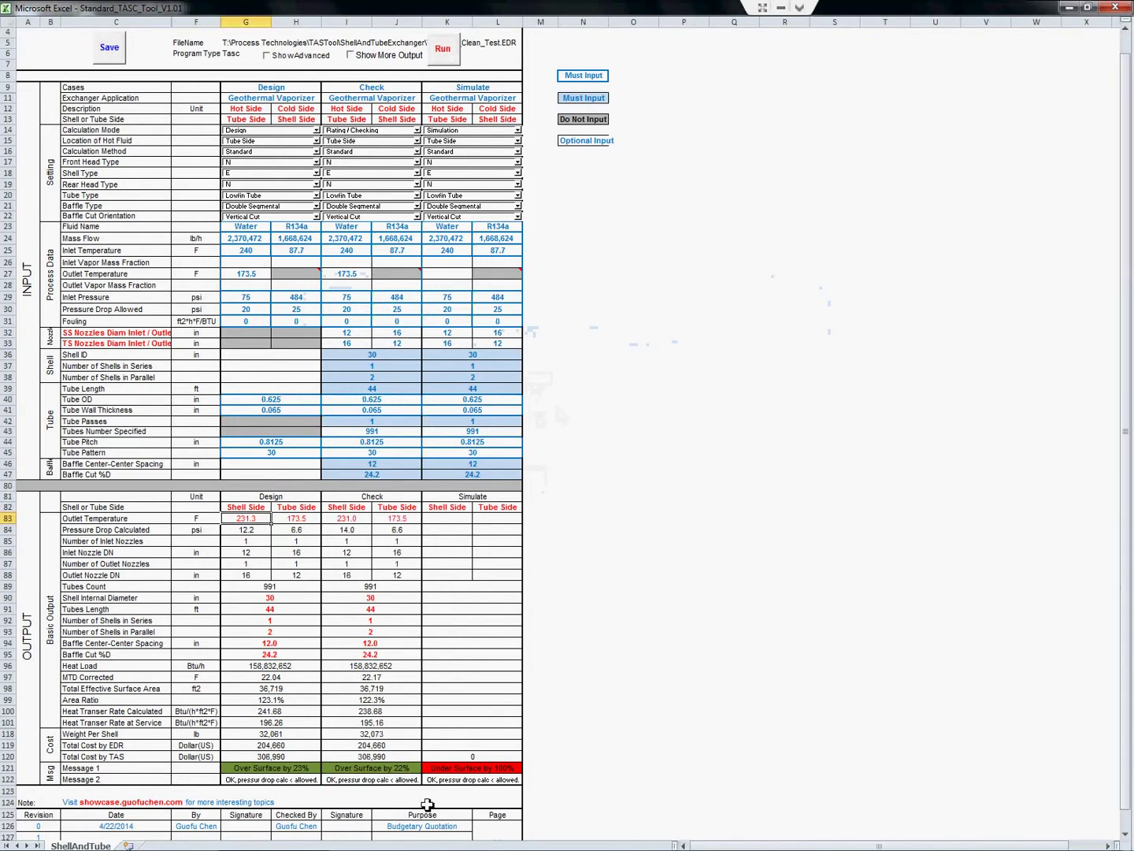
left_click(418, 771)
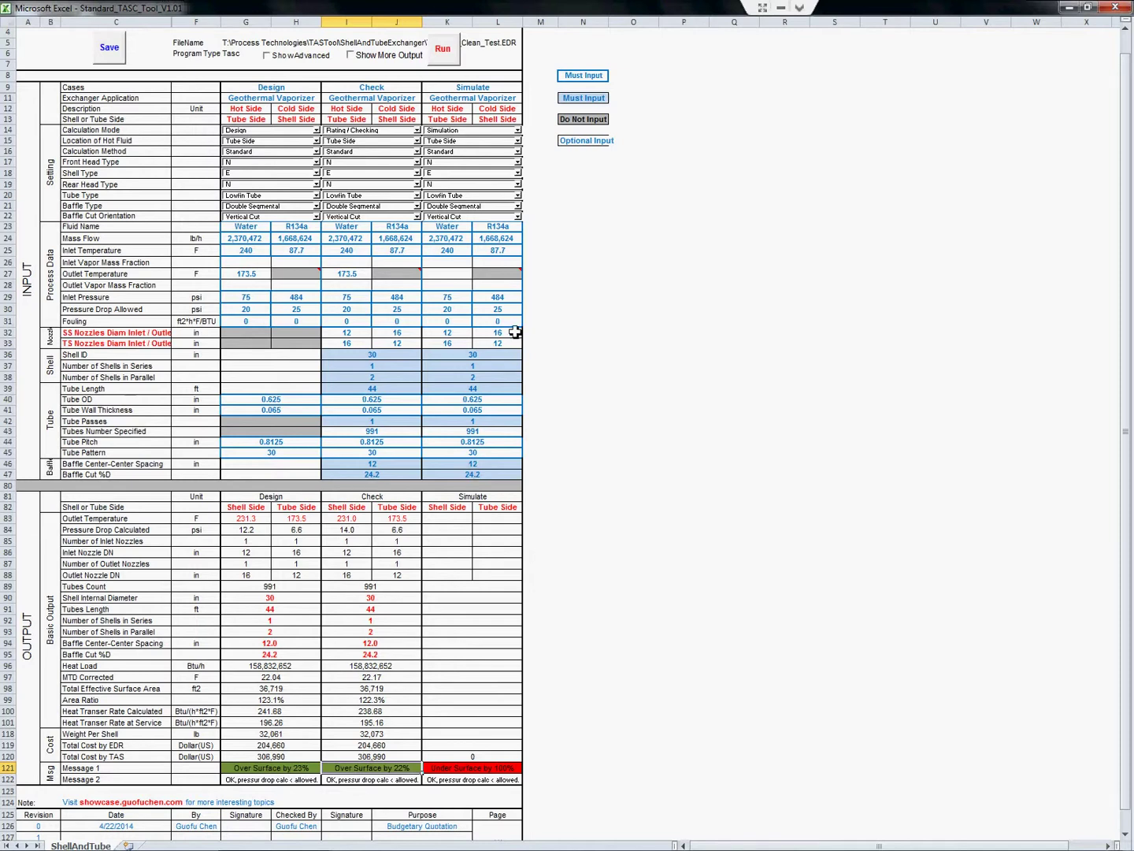
Run only the Simulate case, giving 'Over Surface by 0%' and a 100.1% area ratio.
left_click(494, 88)
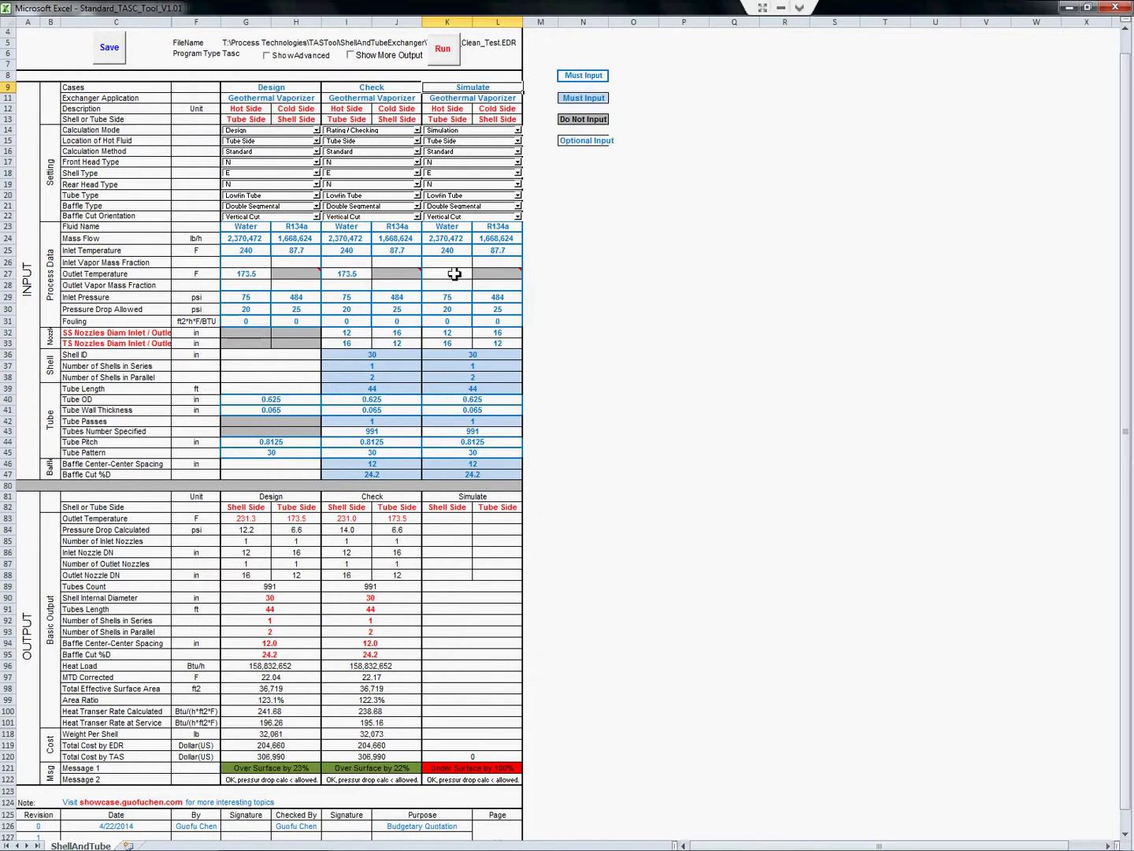
left_click(452, 45)
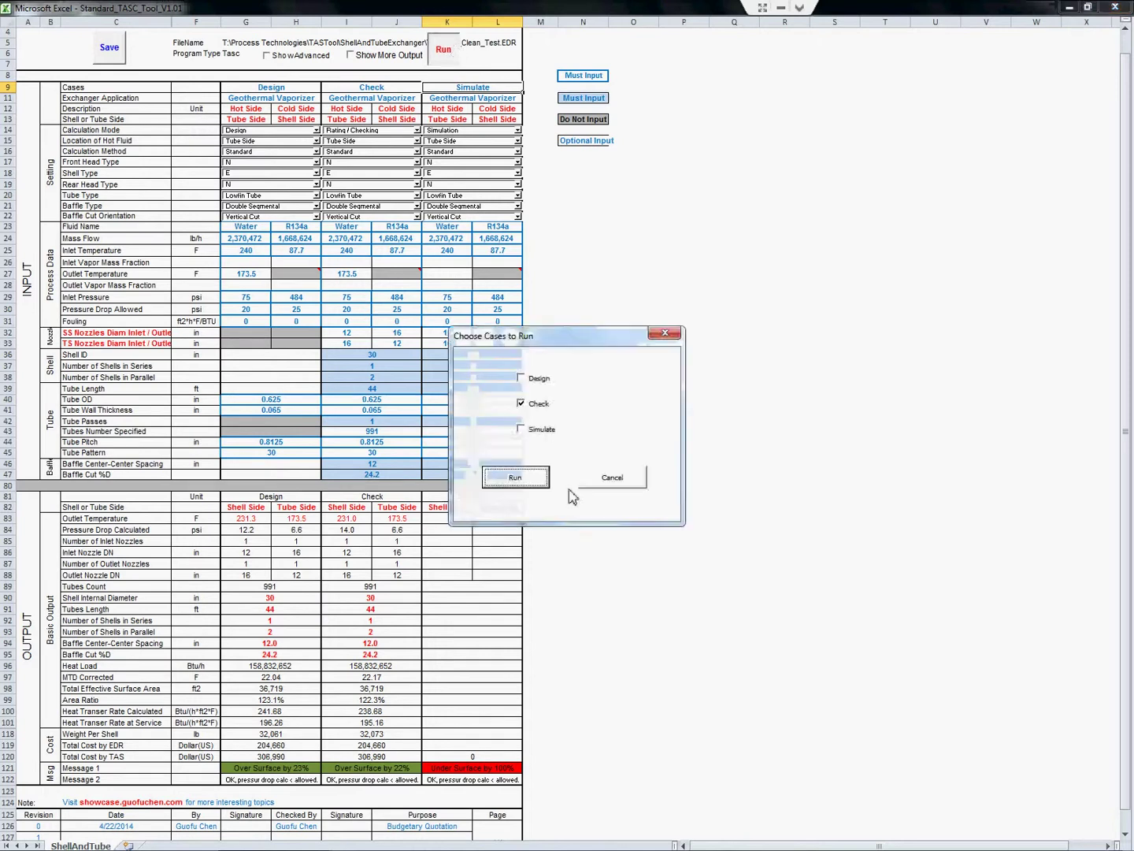
left_click(539, 403)
left_click(541, 428)
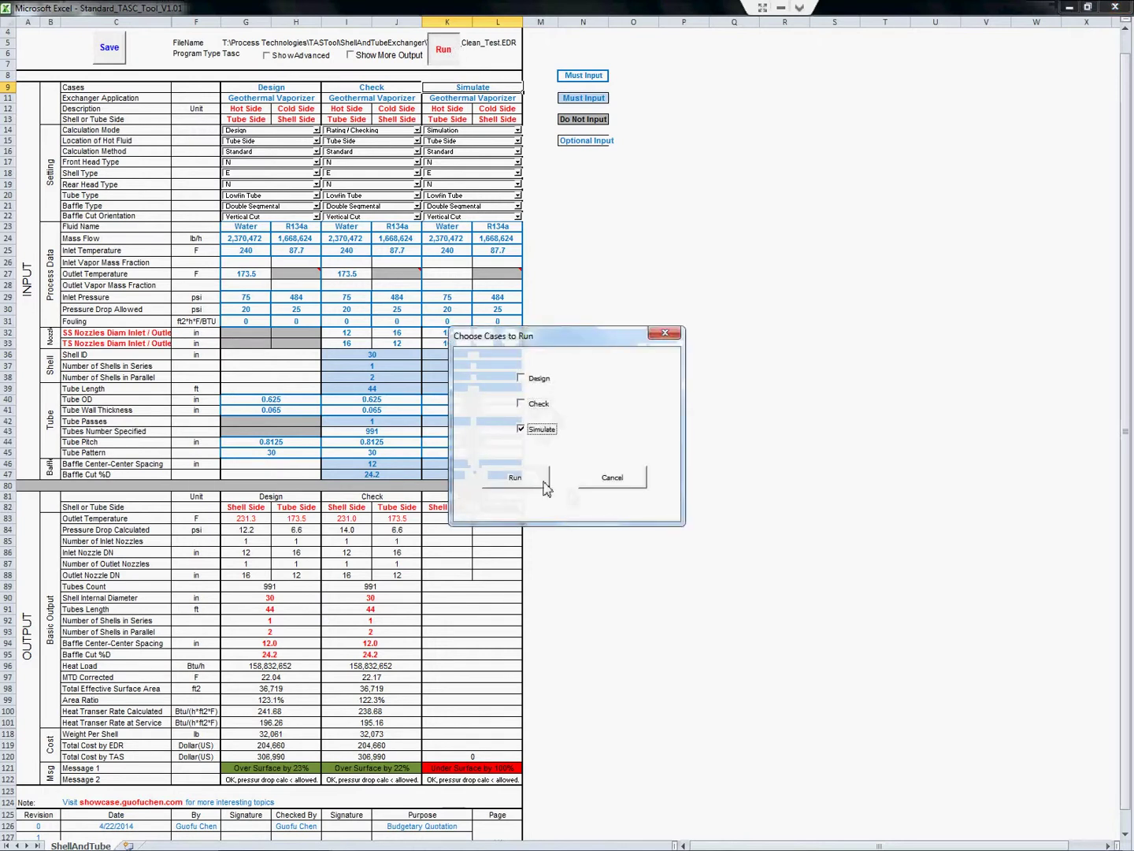
left_click(541, 476)
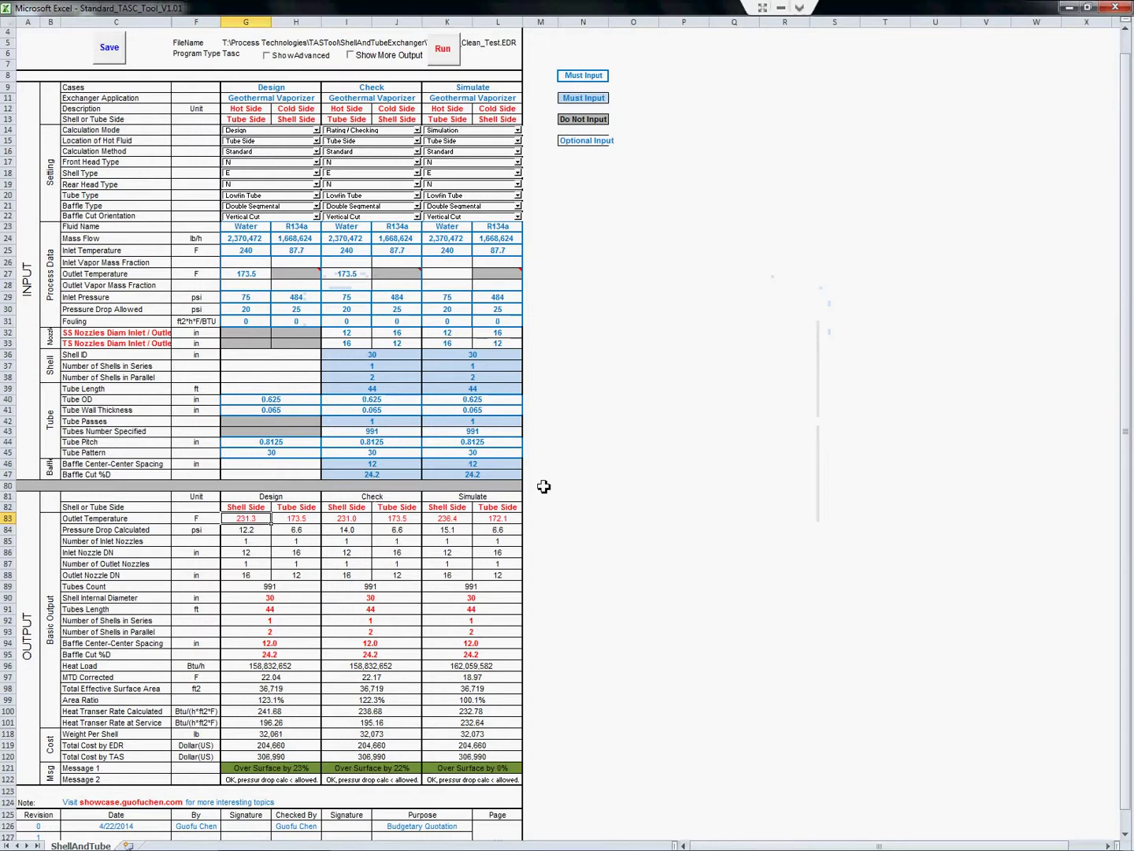
left_click(504, 518)
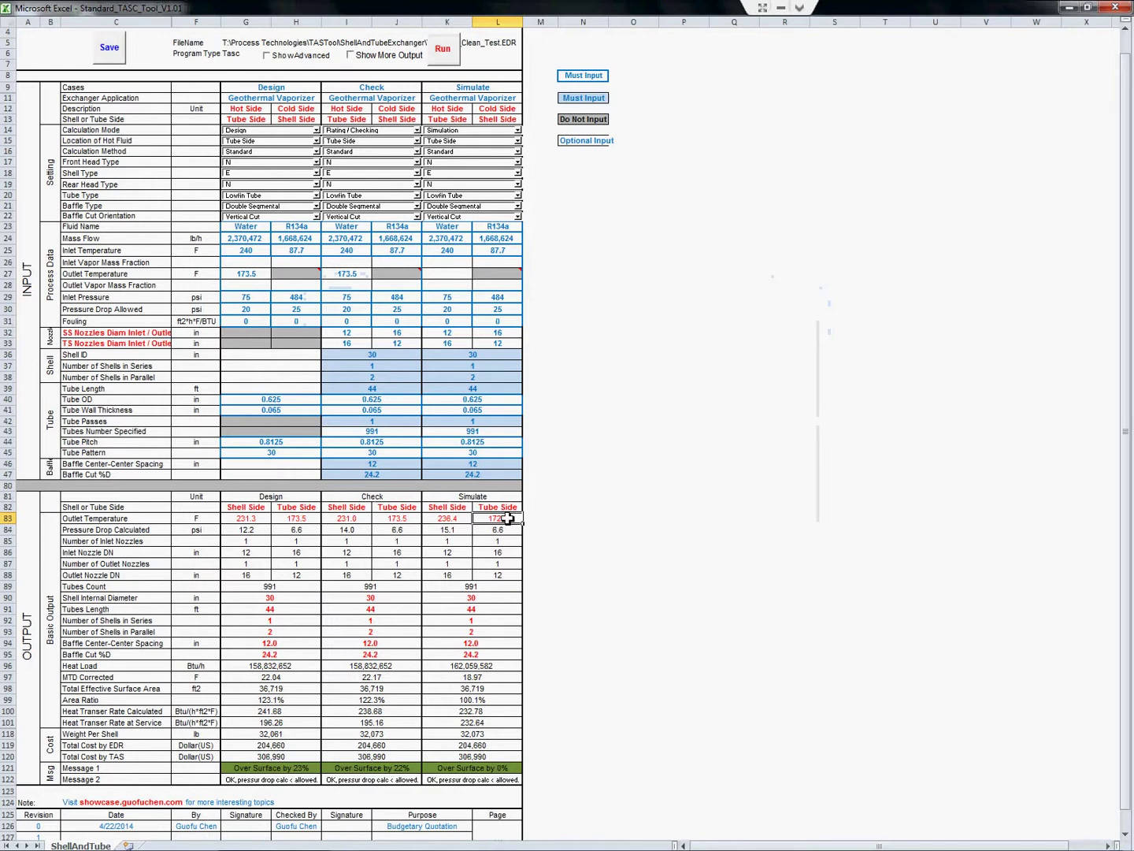
left_click(415, 518)
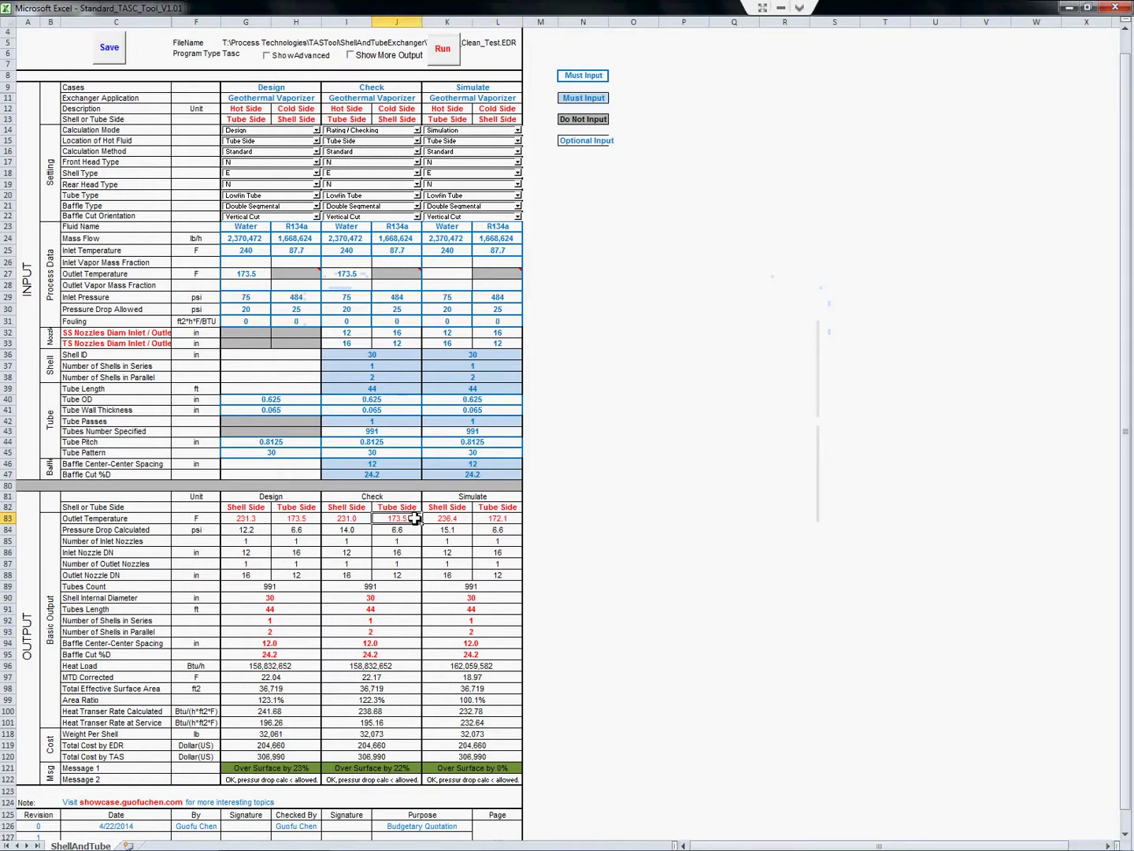
left_click(505, 667)
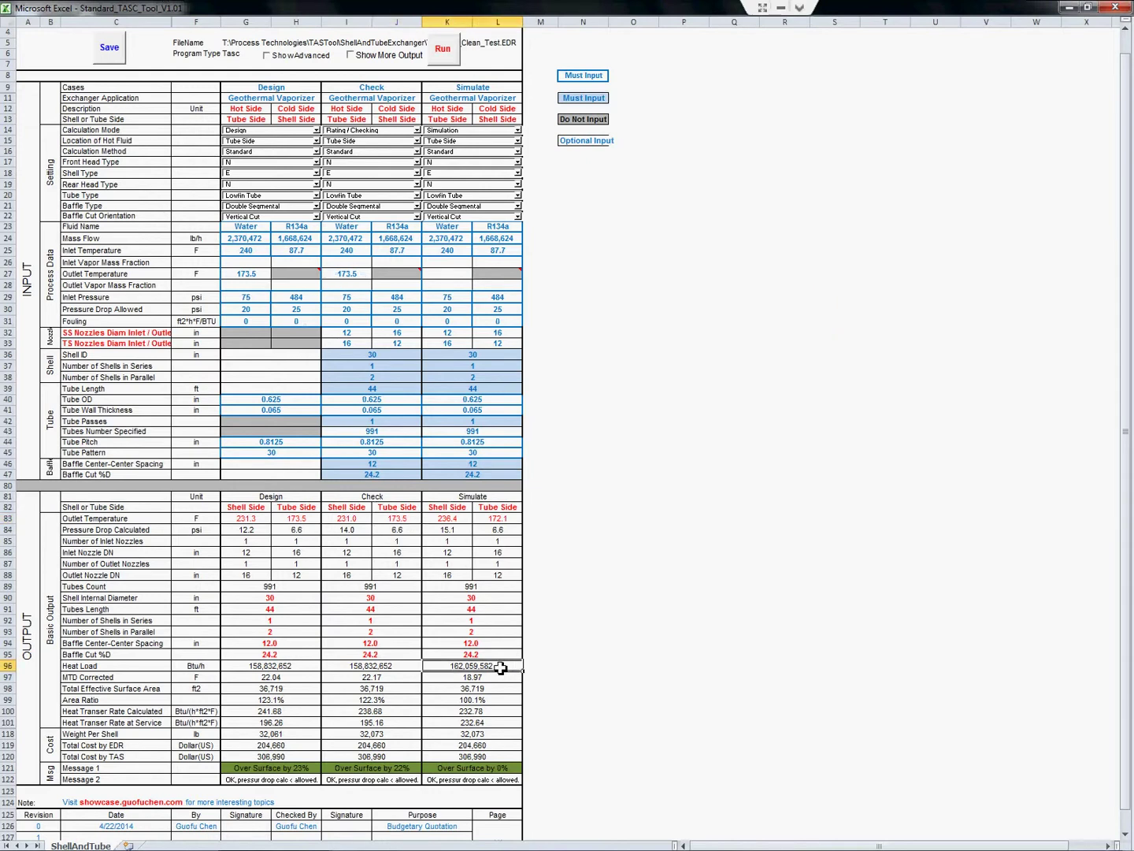
left_click(402, 666)
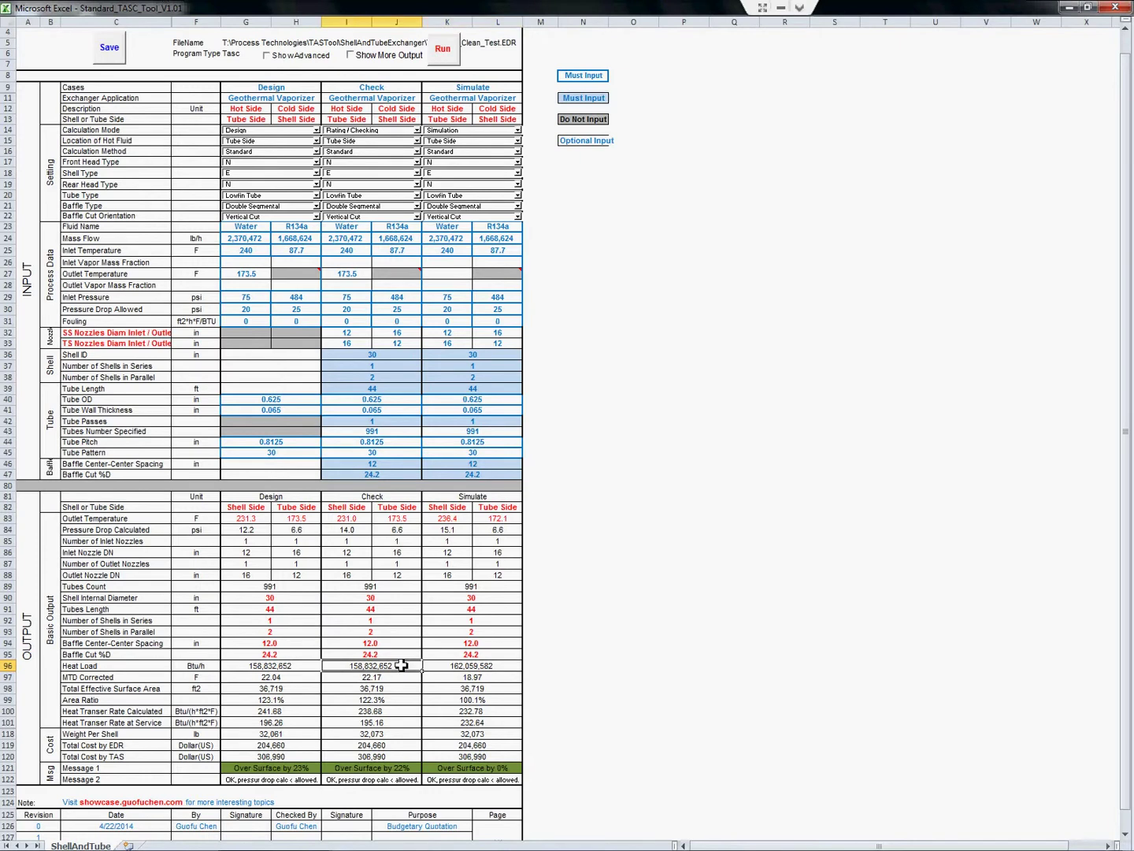
left_click(516, 770)
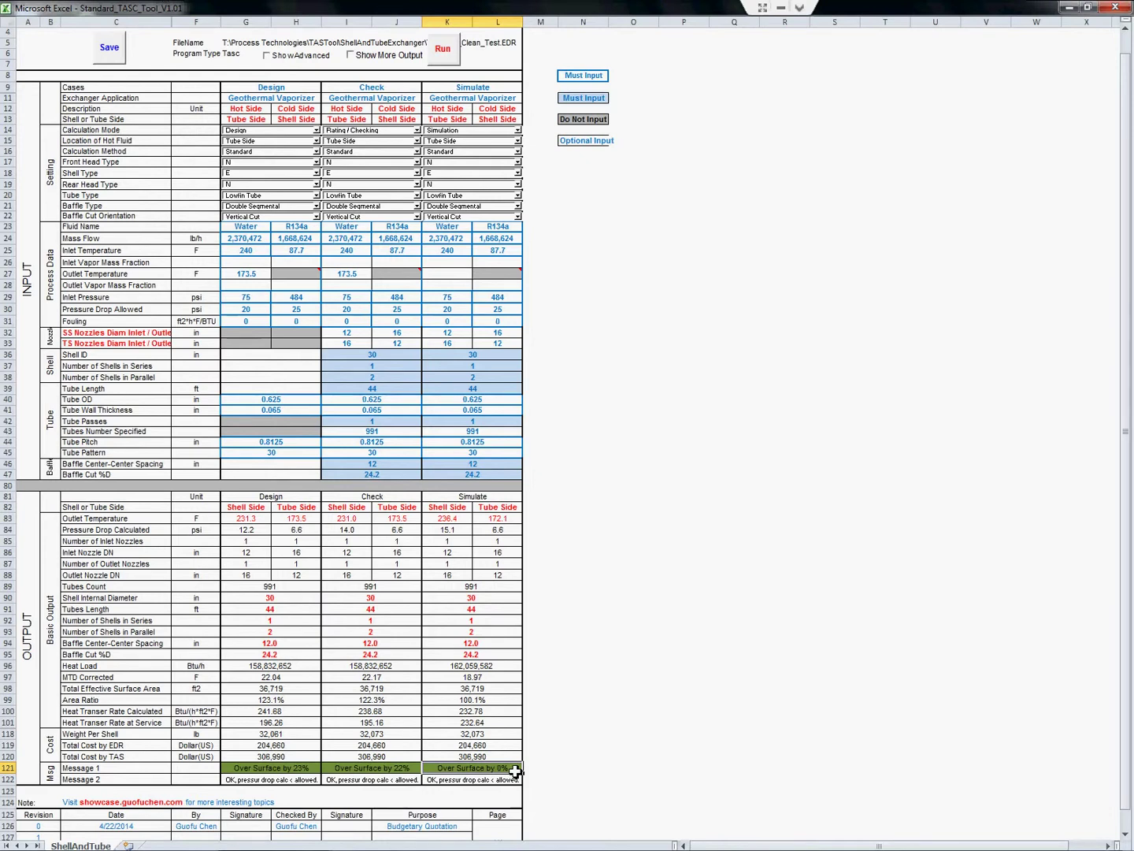
left_click(206, 827)
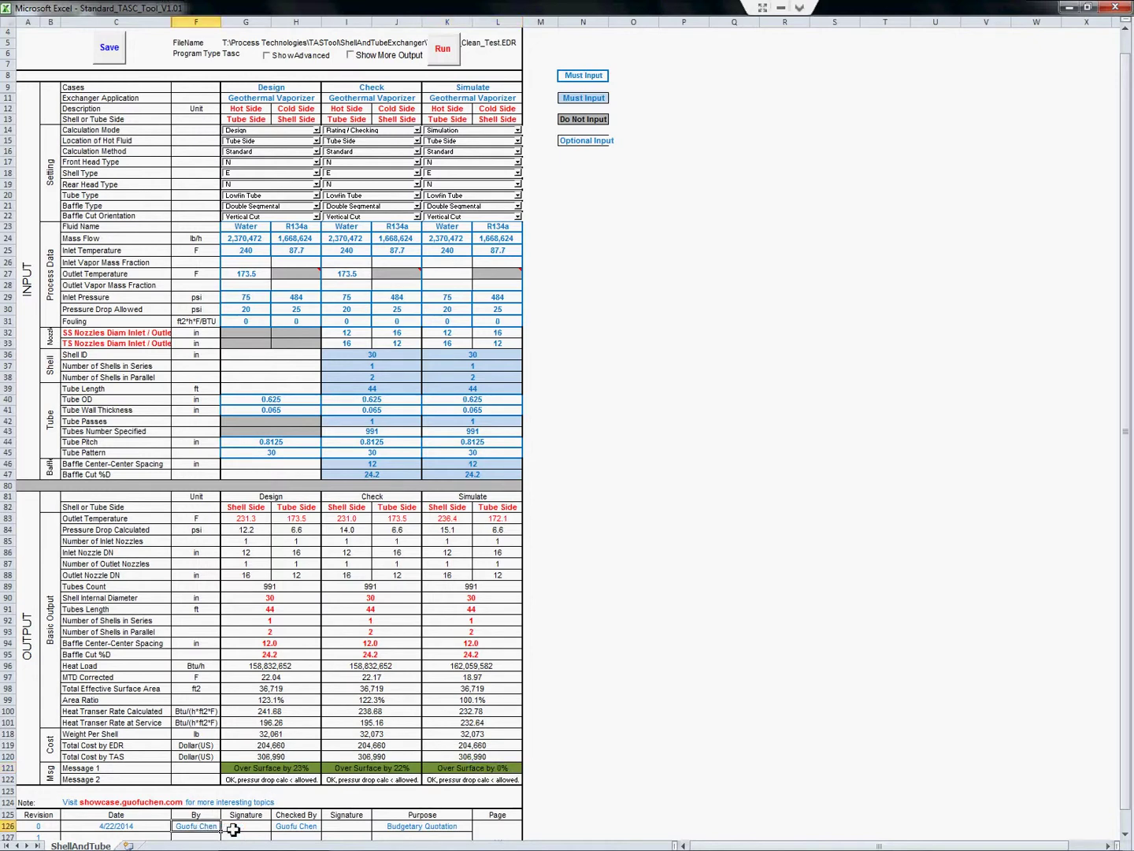
left_click(200, 803)
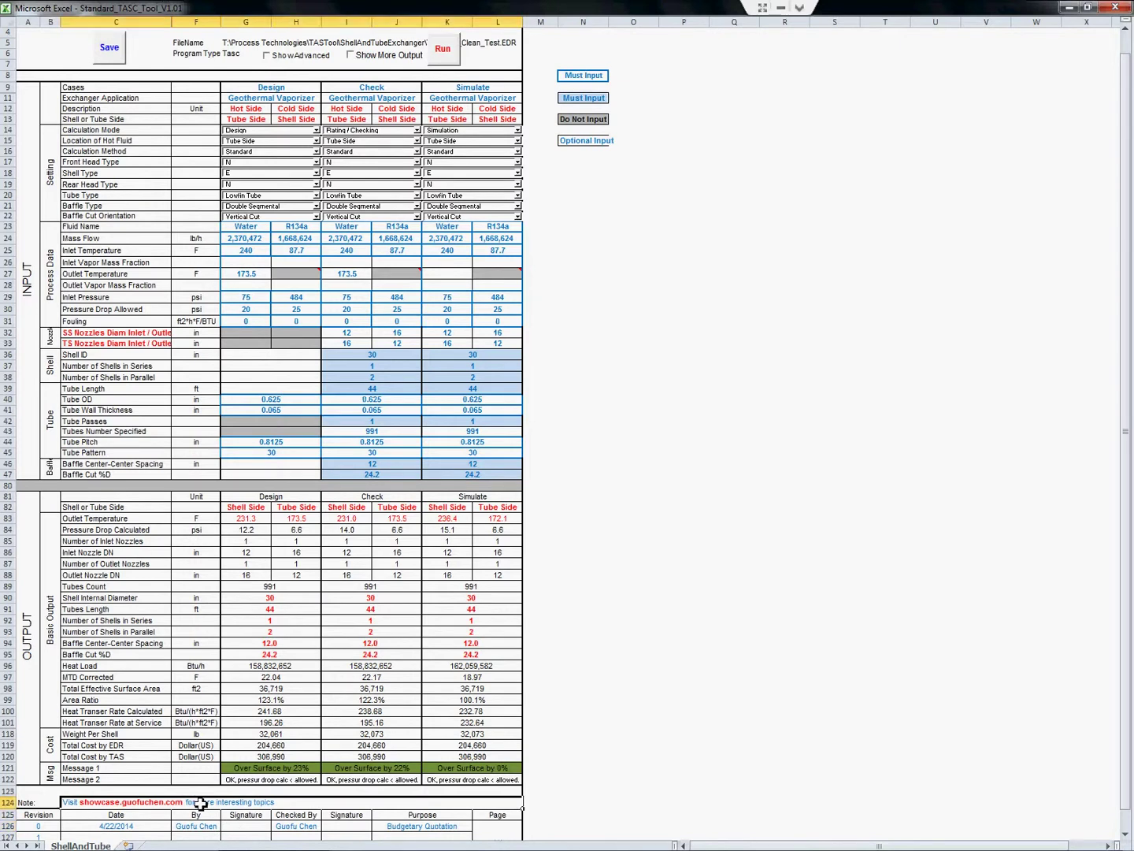